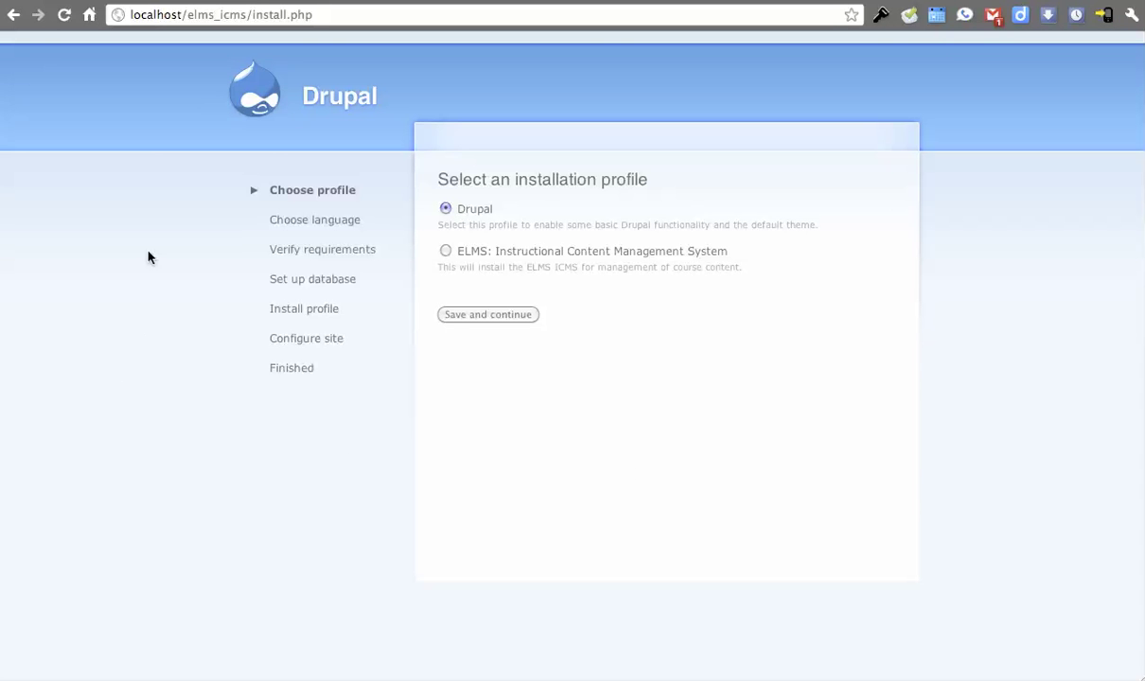
- Check the Alpha 4 version on the ELMS: ICMS release page
left_click(151, 4)
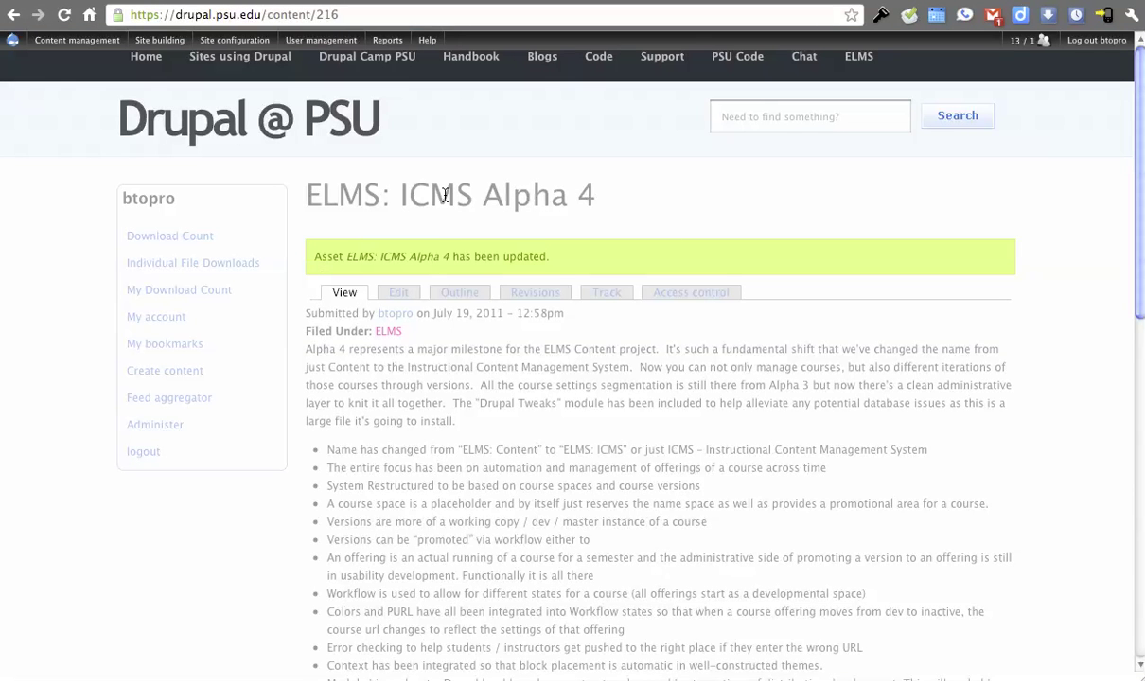
left_click_drag(480, 195, 632, 203)
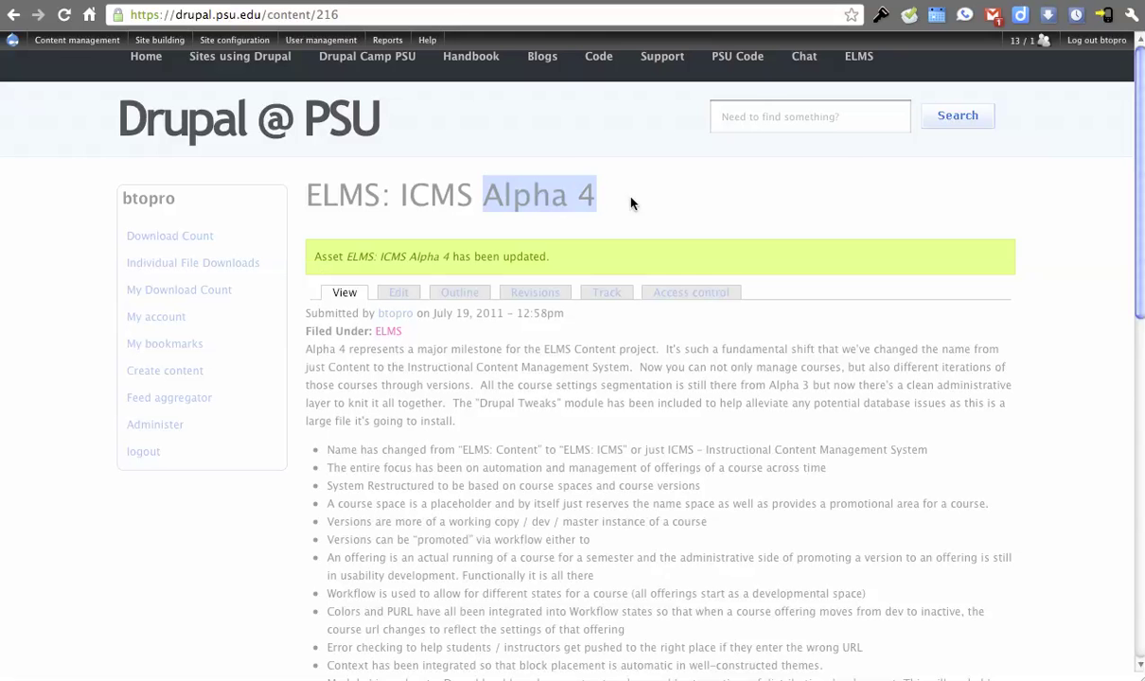
left_click(632, 204)
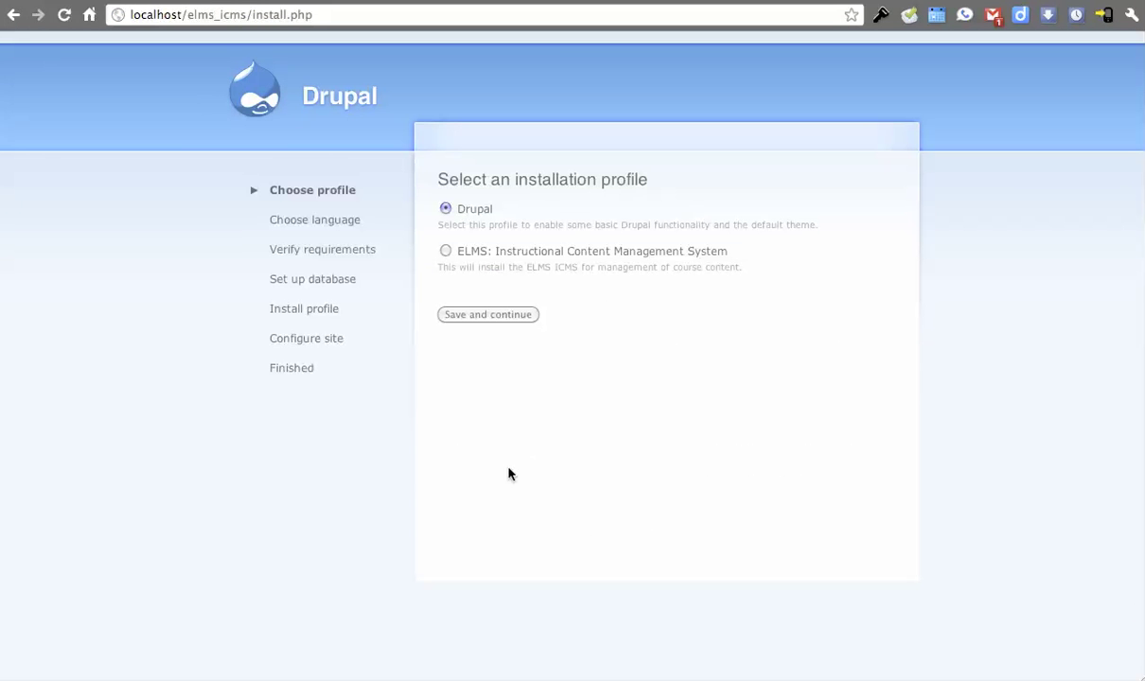
- Pick the 'ELMS: Instructional Content Management System' install profile and continue
left_click(284, 679)
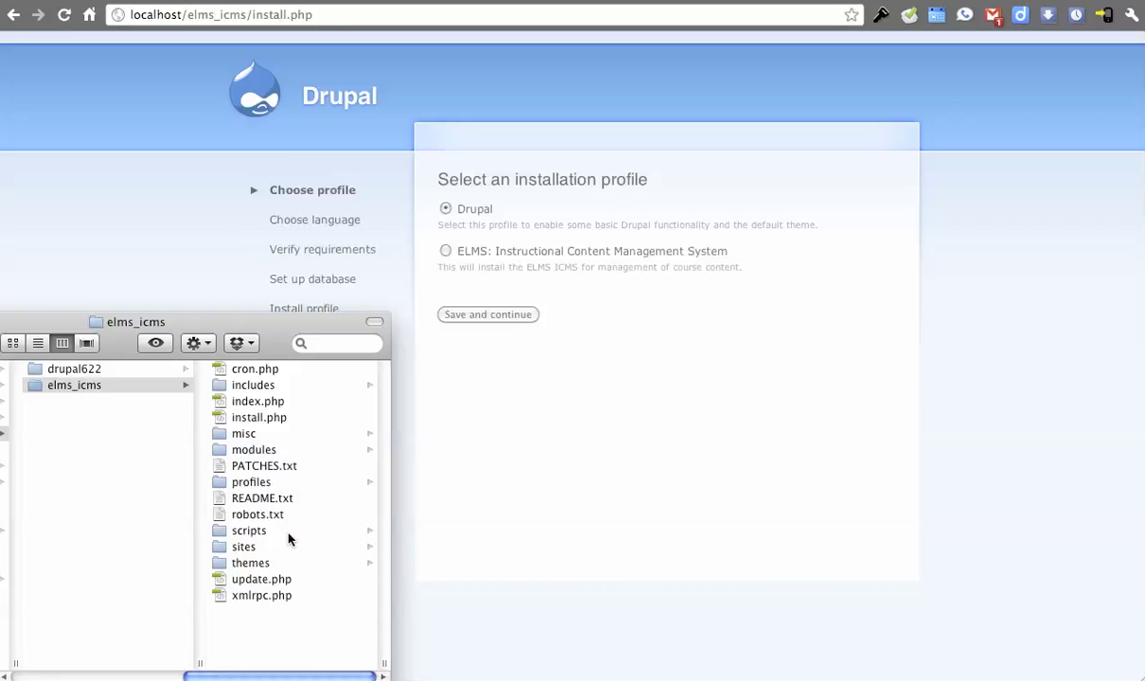
left_click(71, 386)
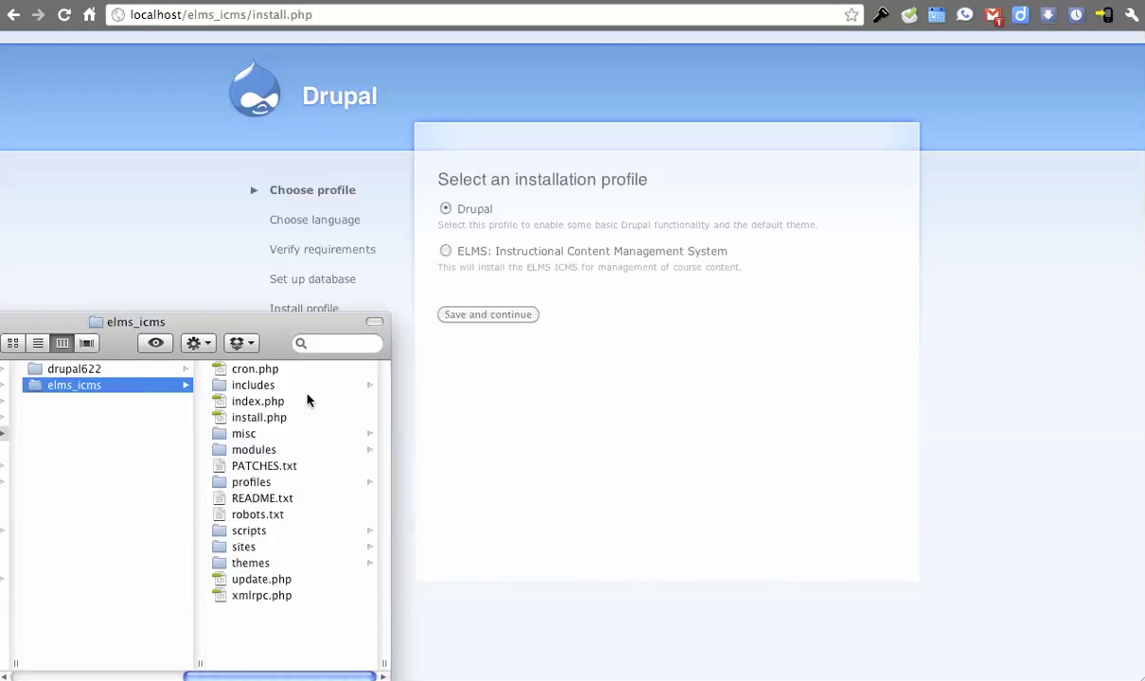
left_click(625, 424)
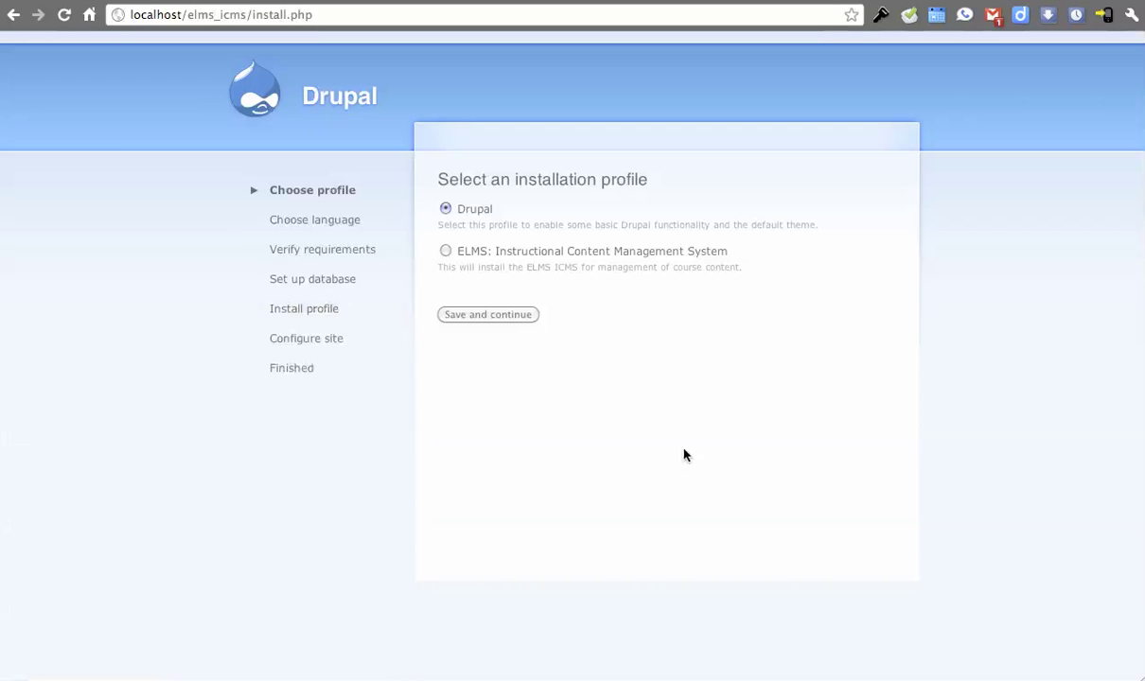
left_click(445, 253)
left_click(505, 315)
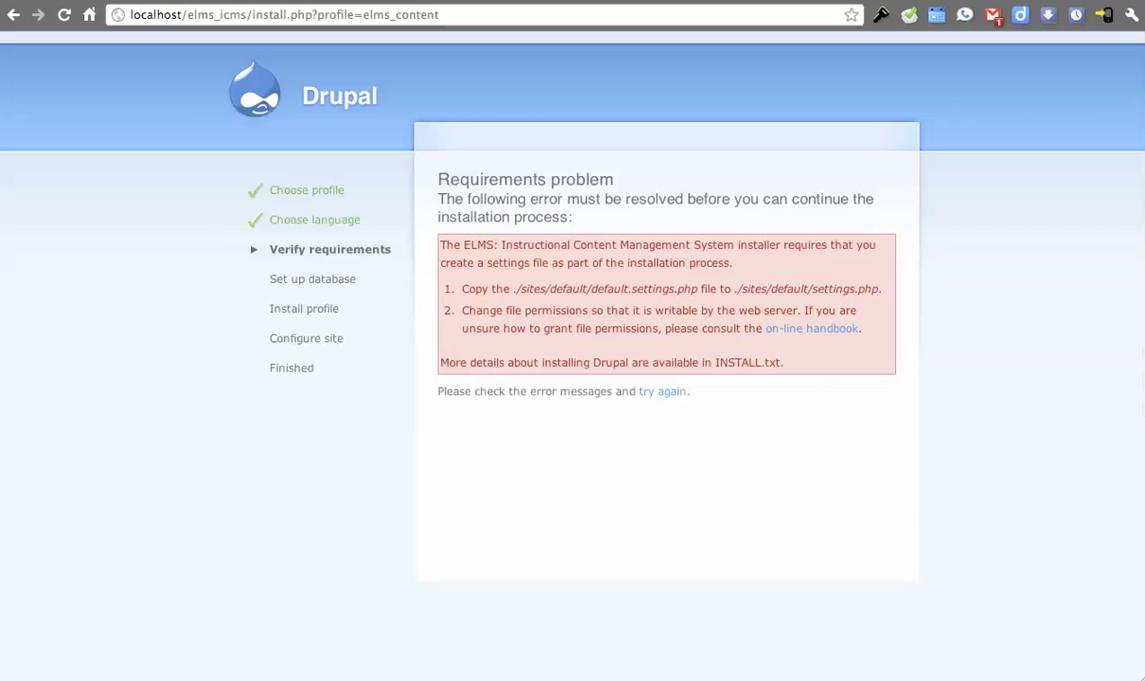
- Duplicate default.settings.php in sites/default as settings.php, then reload the installer
key("super+Tab")
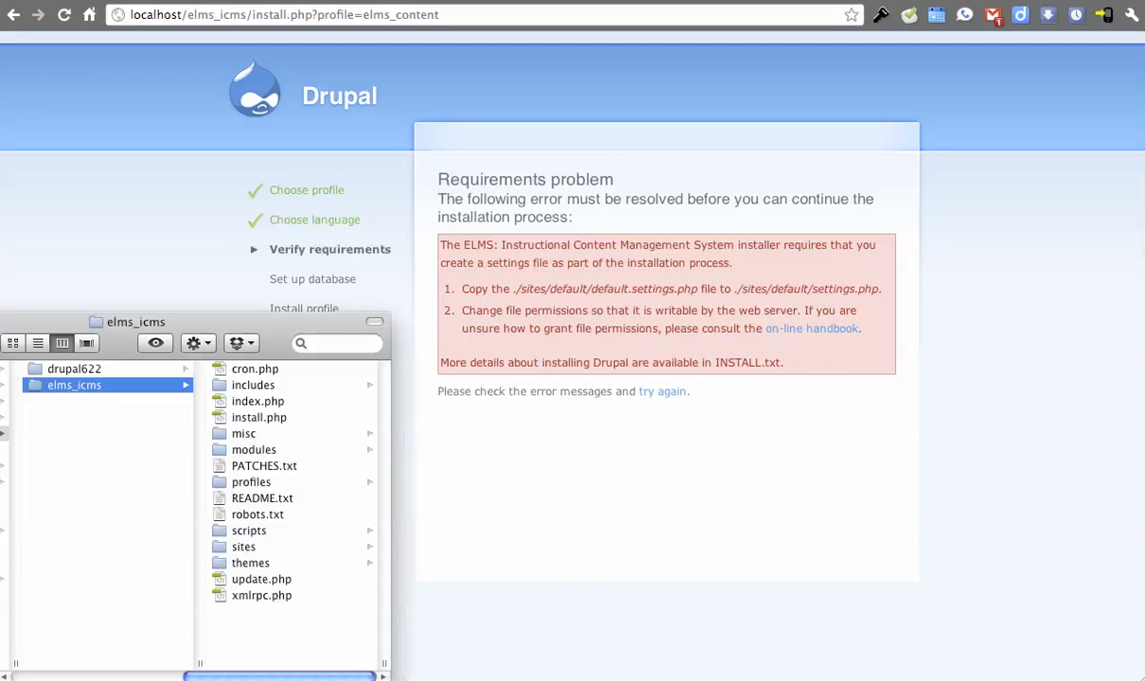
left_click(247, 527)
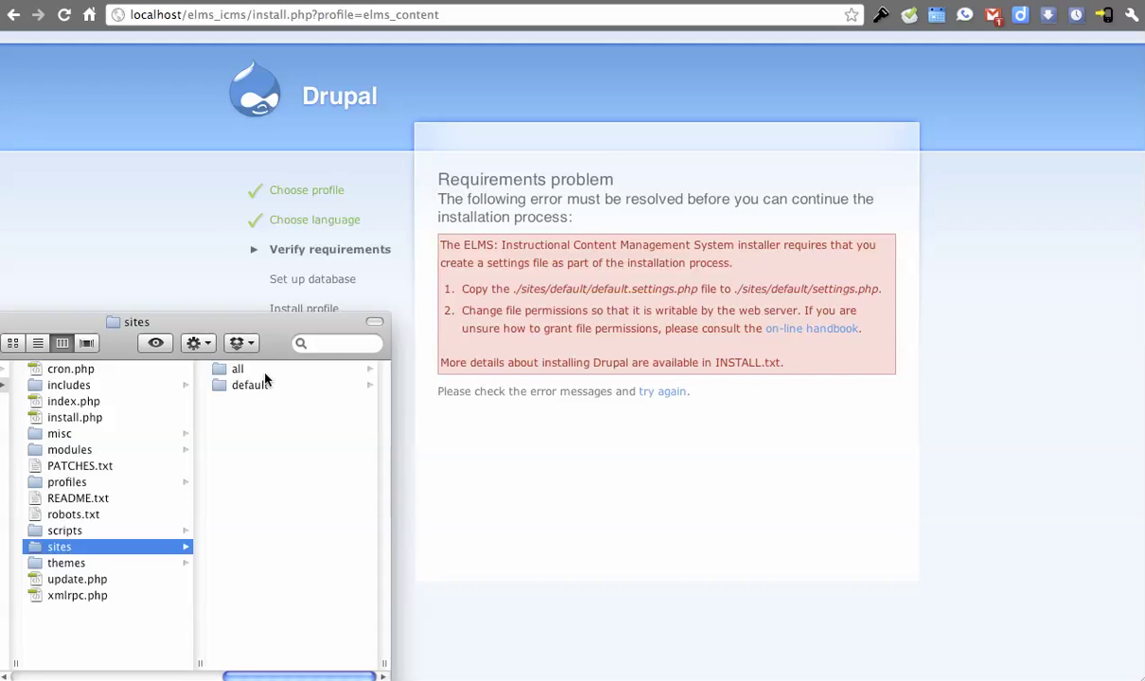
left_click(257, 382)
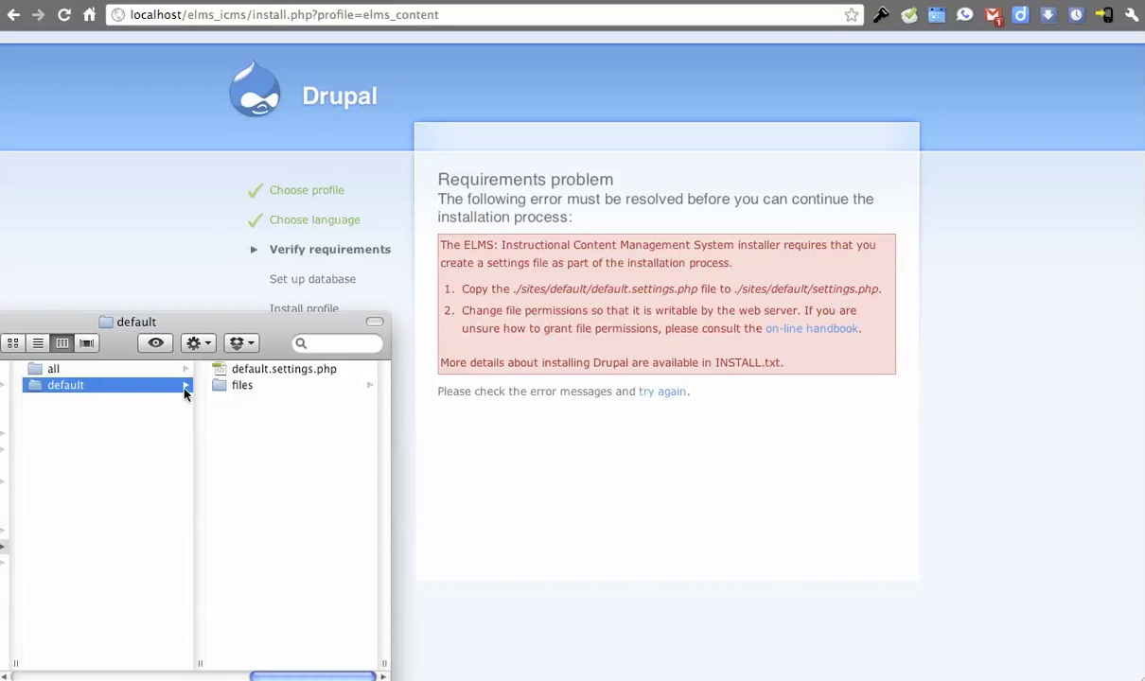
left_click(279, 372)
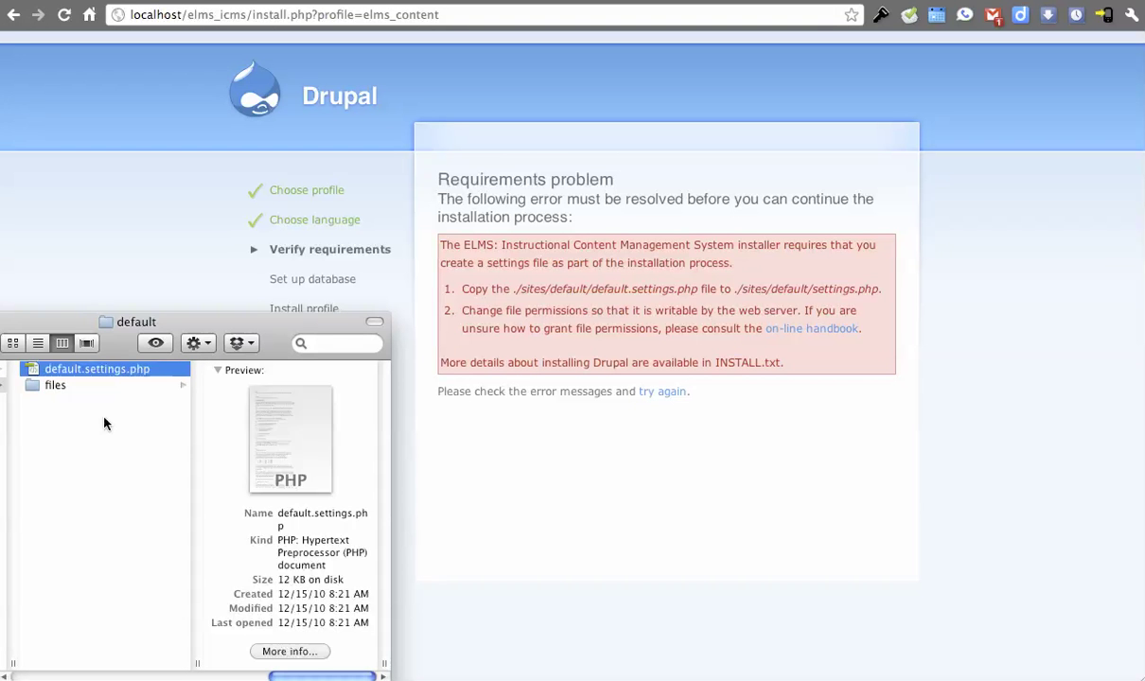
key("super+d")
key("Return")
type("settings.php")
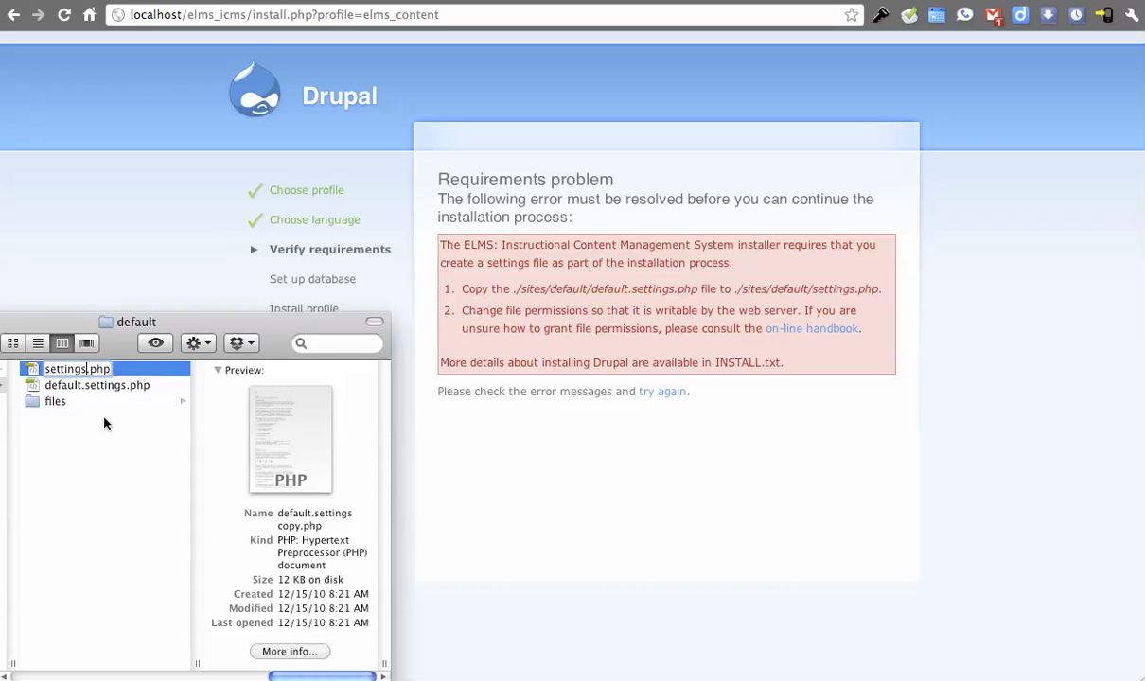
key("Return")
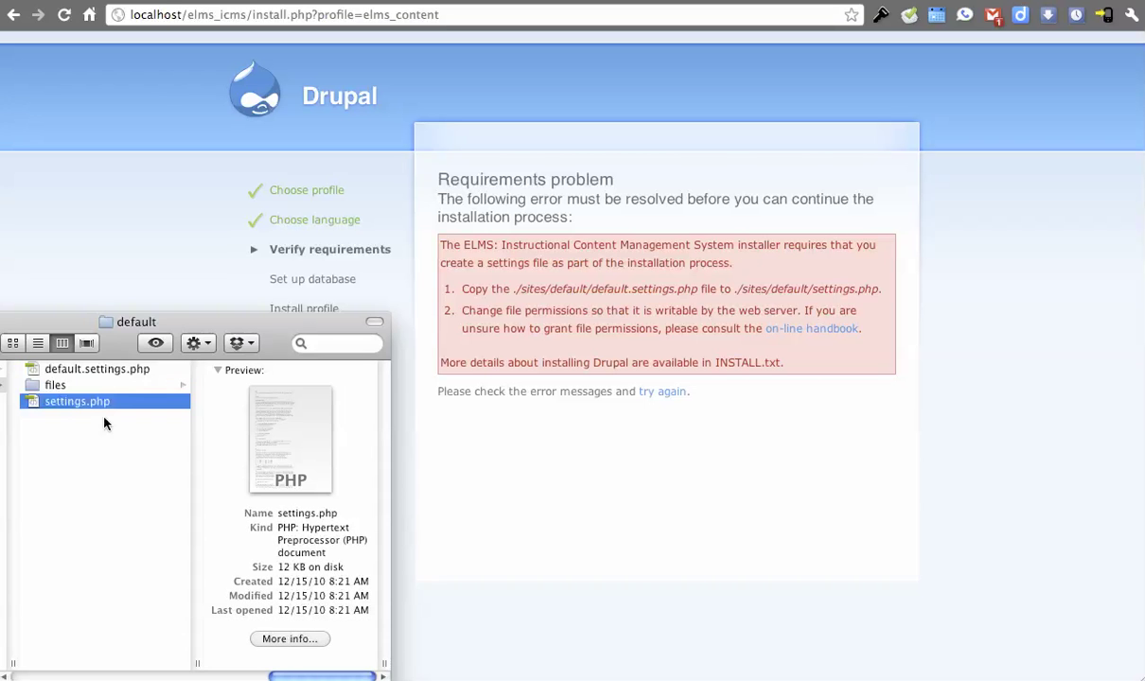
left_click(585, 462)
key("super+r")
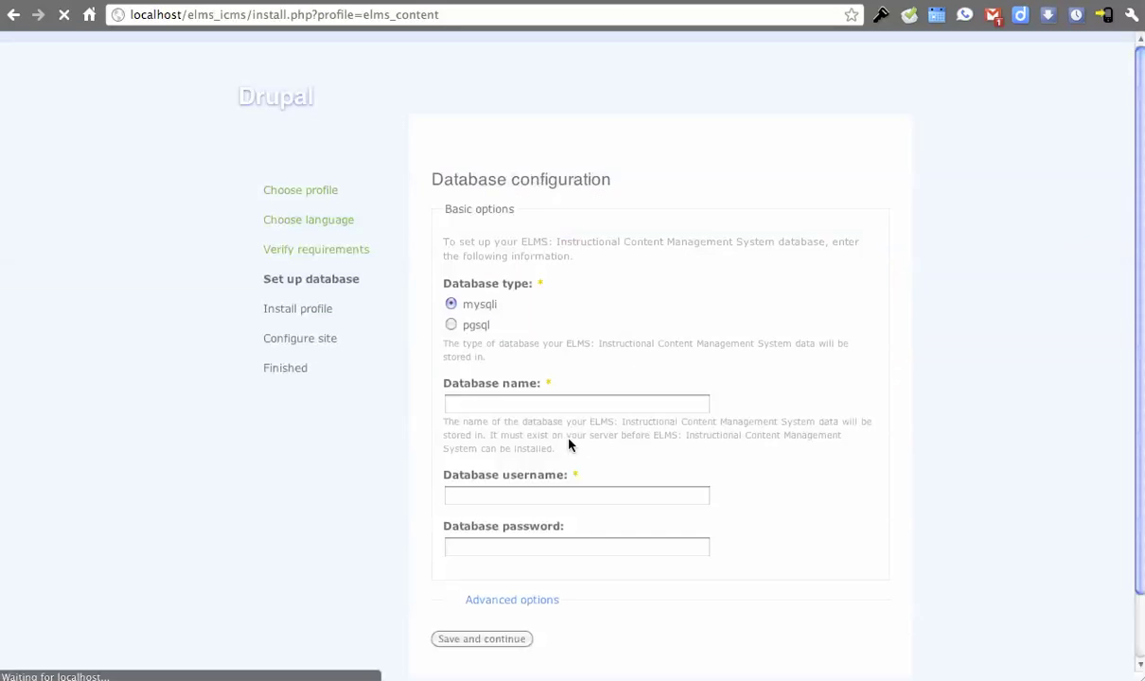
- Enter database name elms_icms plus the database username and password, and submit
left_click(512, 407)
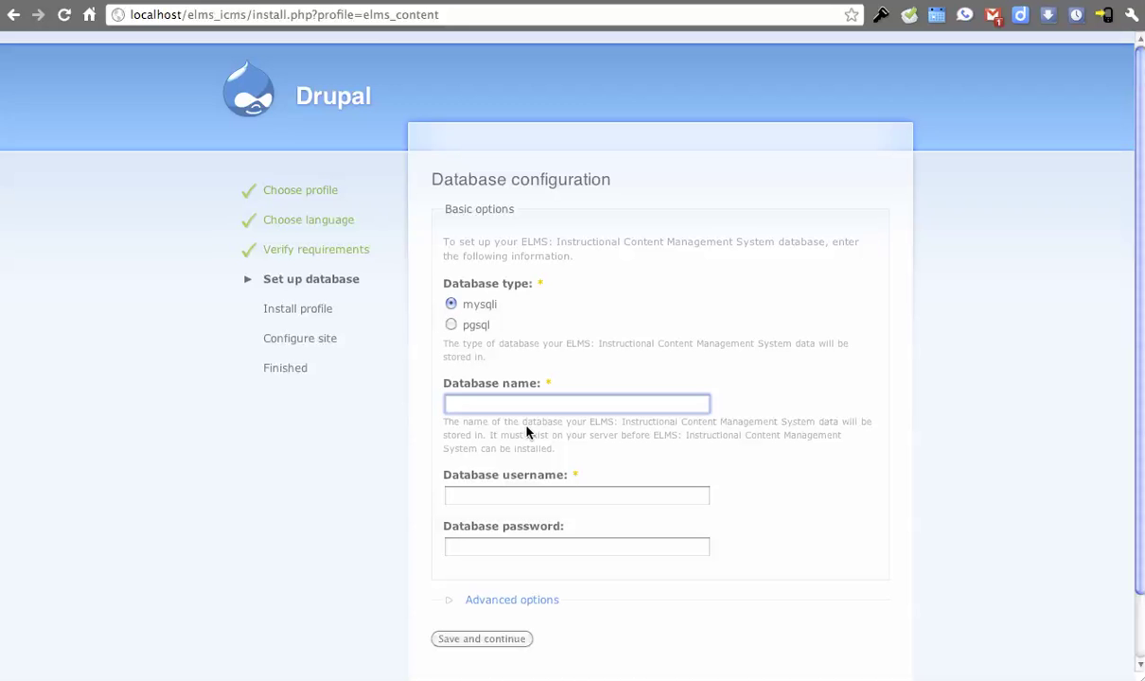
type("elms_icms")
key("Tab")
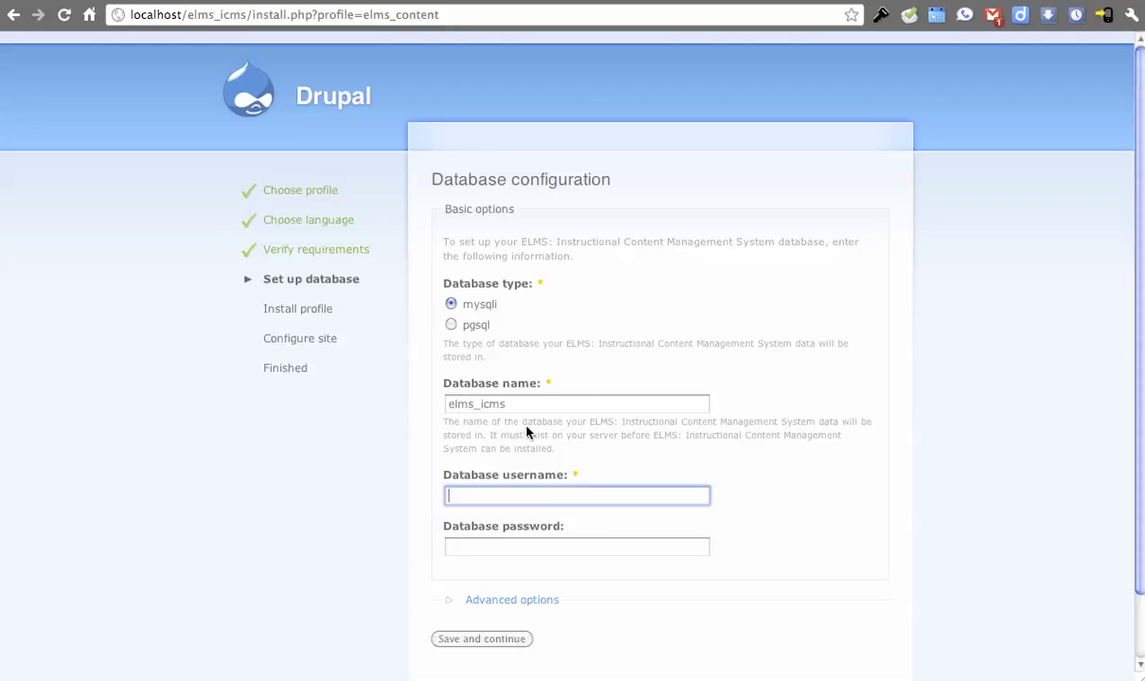
type("btopro")
key("Tab")
type("********")
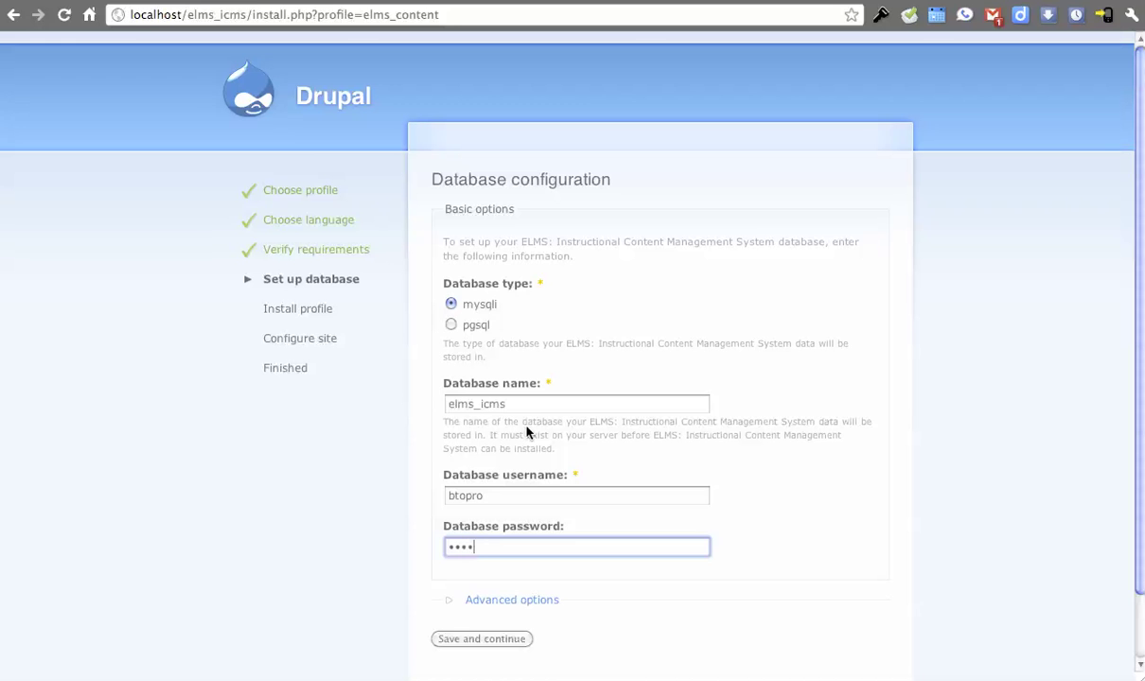
left_click(506, 637)
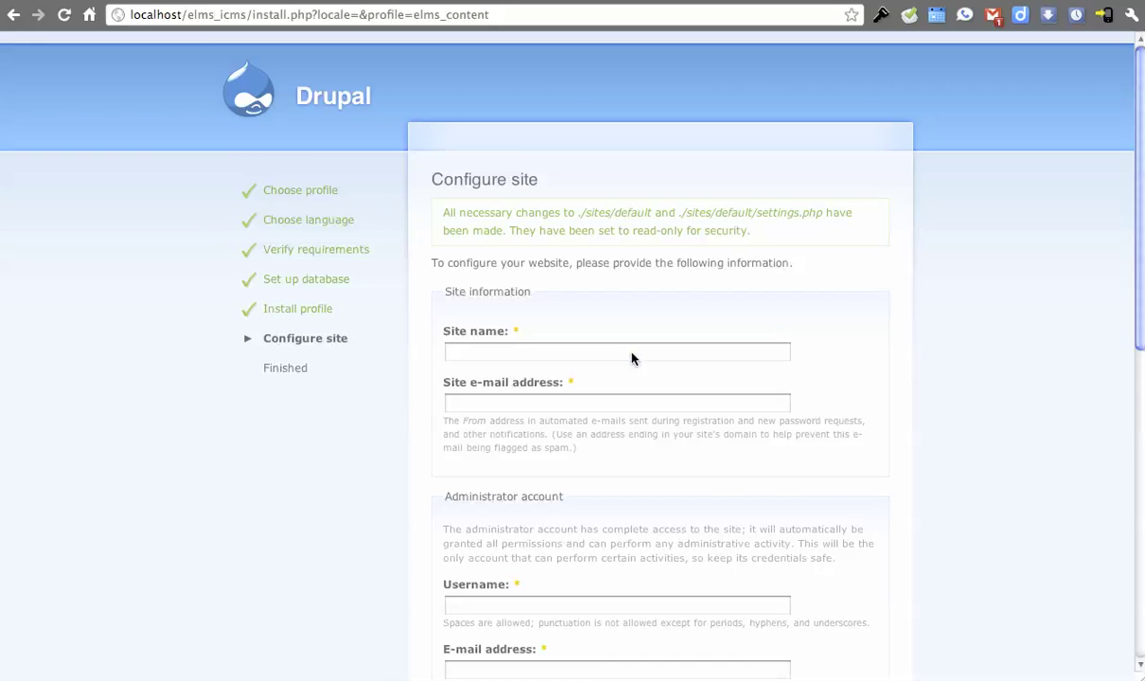
- Place the cursor in the Site name field of the Configure site form
left_click(632, 355)
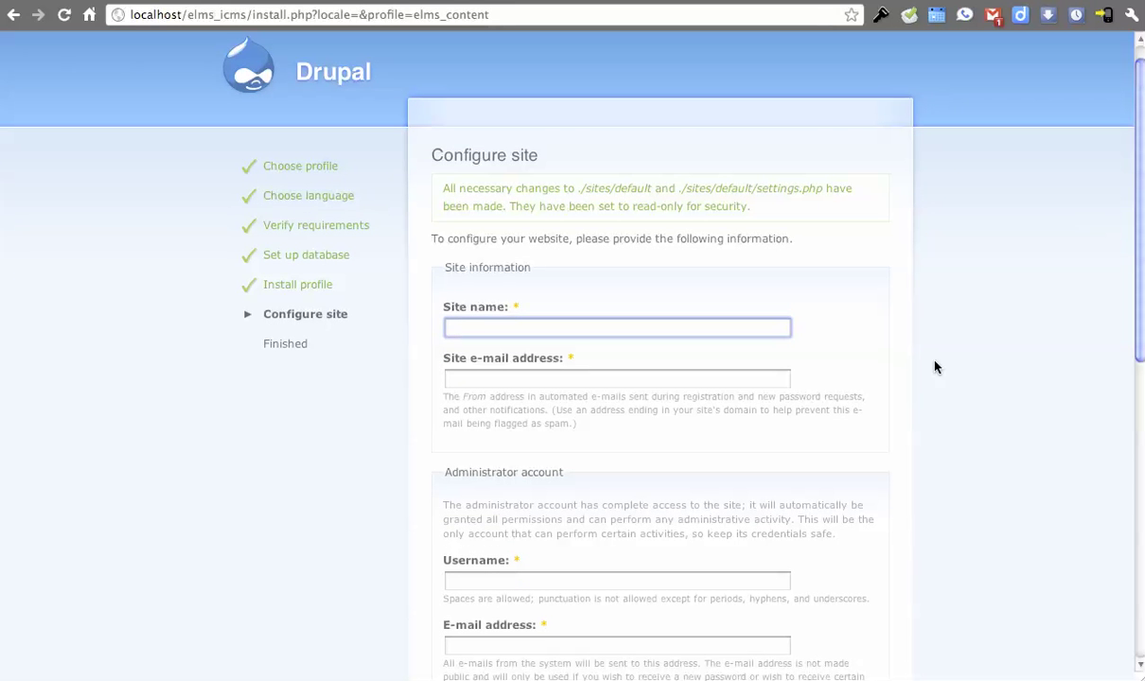
- Name the site 'test site' and fill in the site e-mail address
type("test site")
key("Tab")
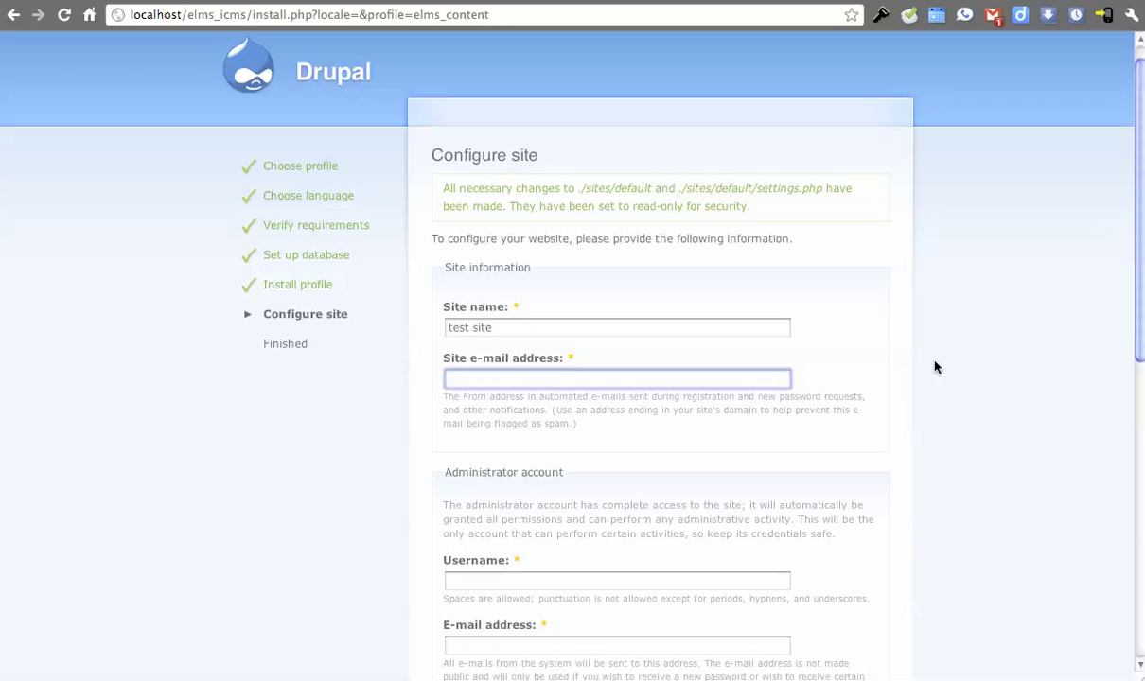
type("admin@admin.admin")
- Enter the administrator username and matching password, then finish the installation
key("Tab")
scroll(825, 606, "down", 5)
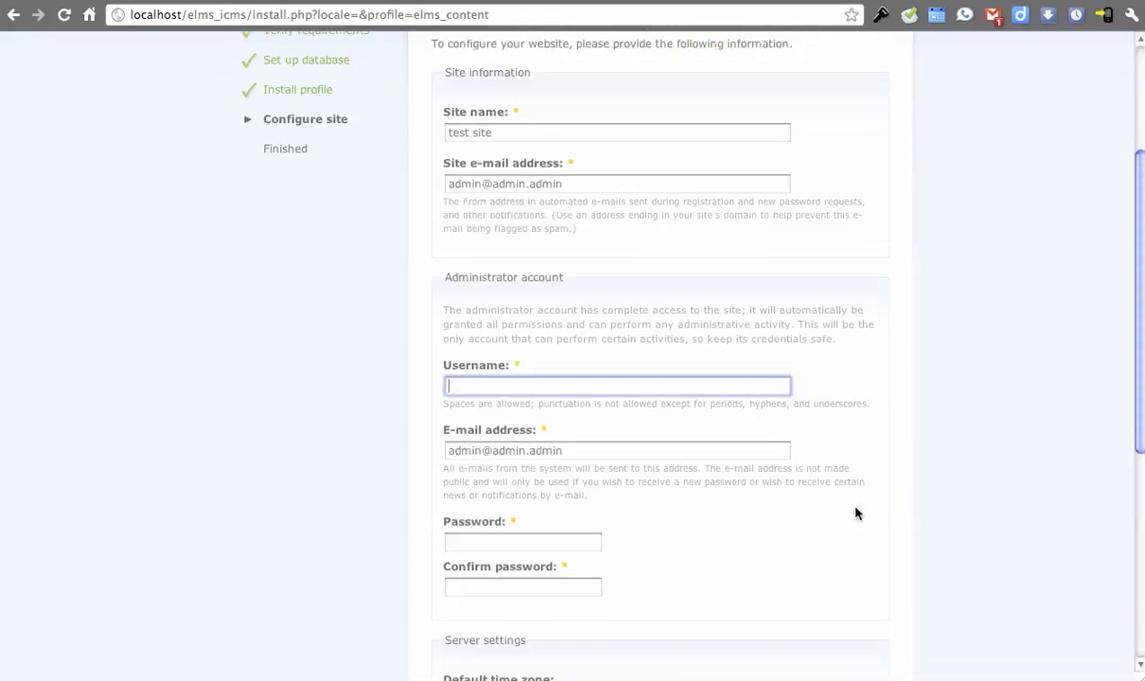
type("admin")
key("Tab")
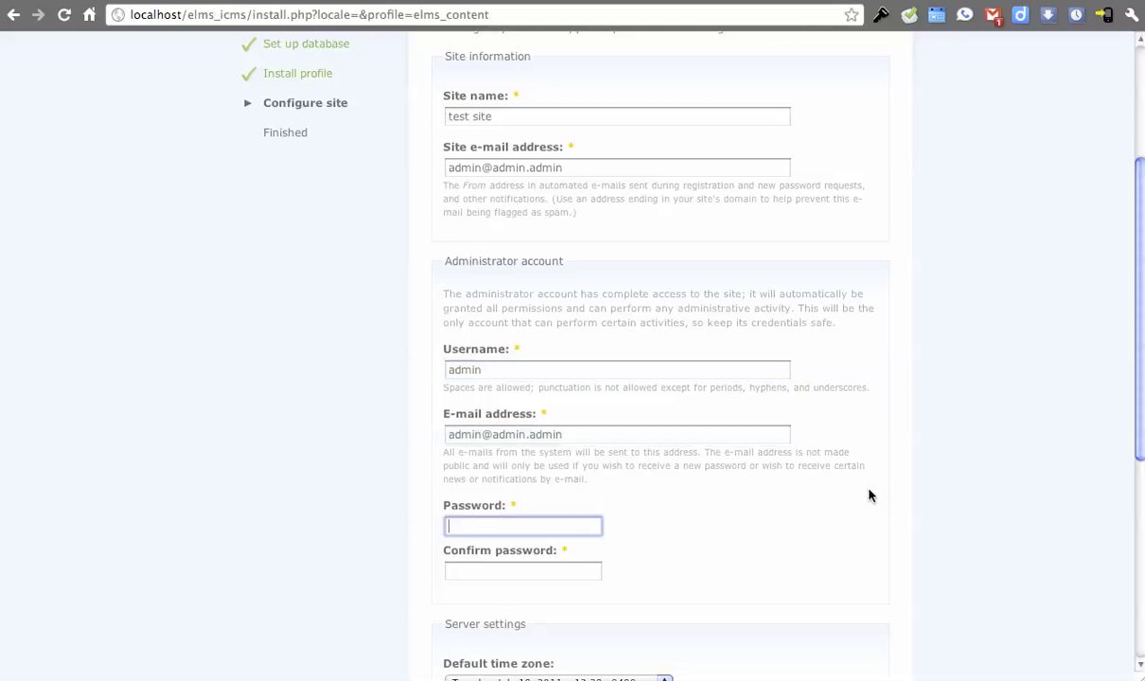
type("admin")
key("Tab")
type("admin")
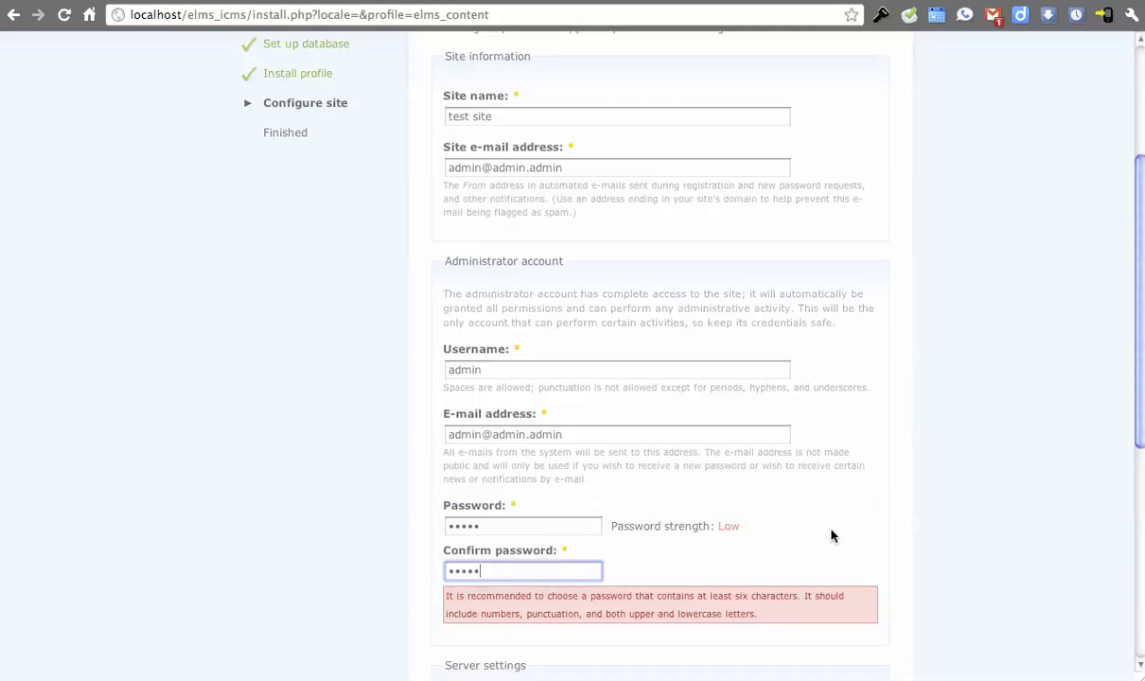
scroll(542, 556, "down", 3)
scroll(520, 558, "down", 5)
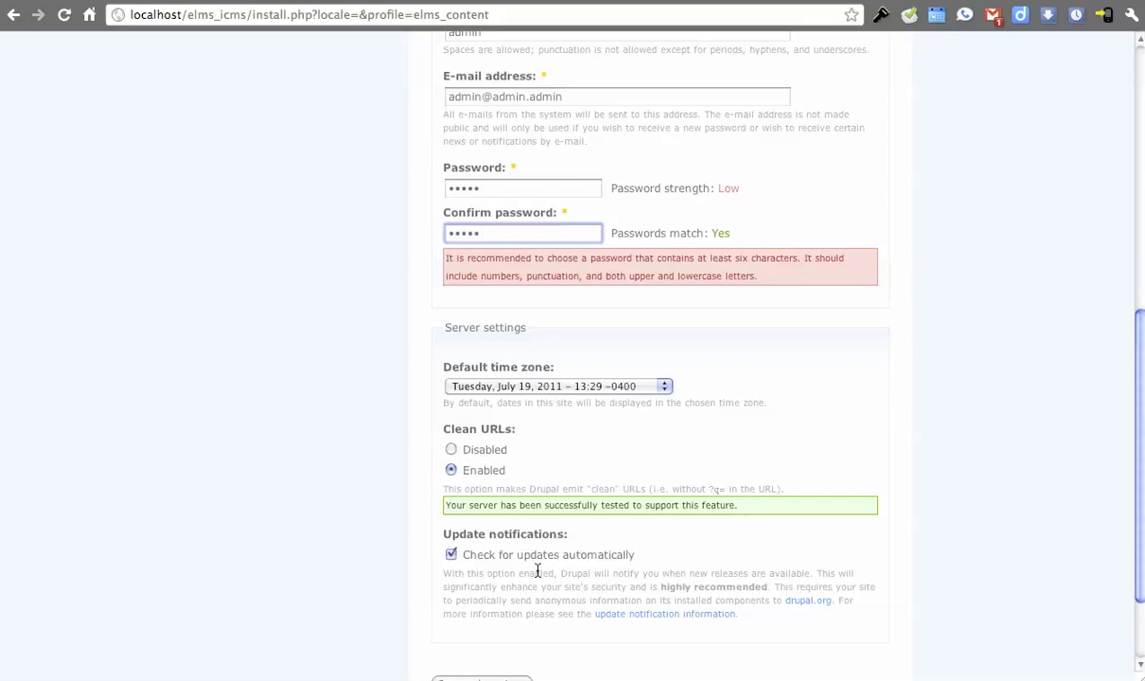
left_click(479, 632)
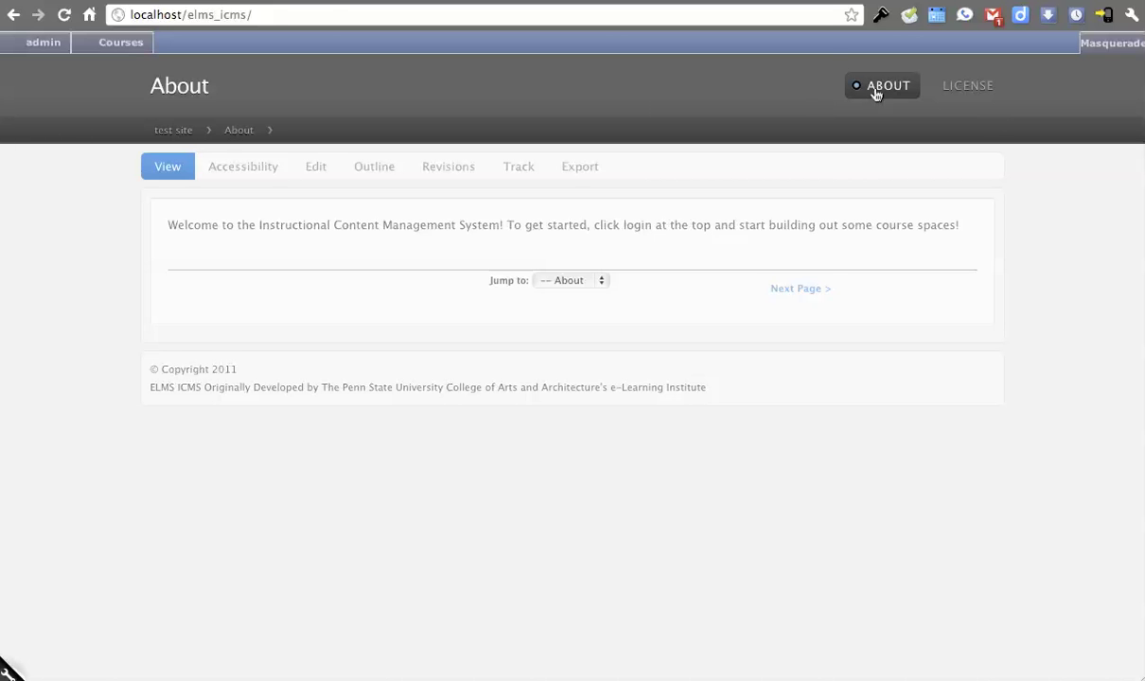
left_click(950, 90)
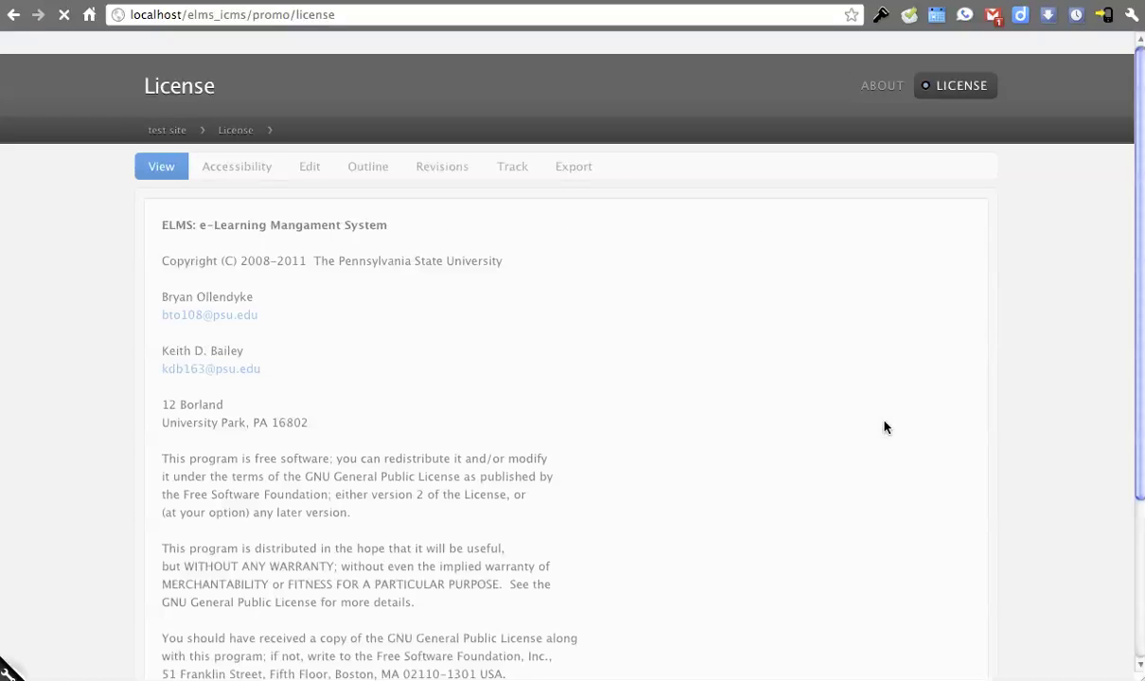
left_click(888, 87)
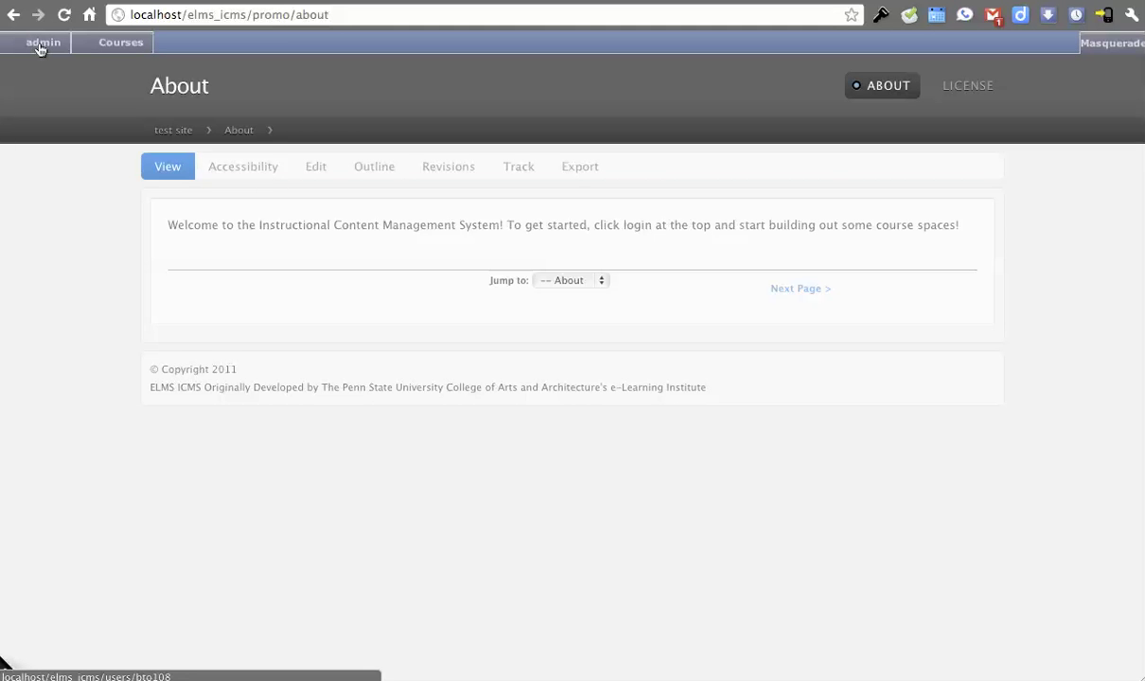
mouse_move(40, 47)
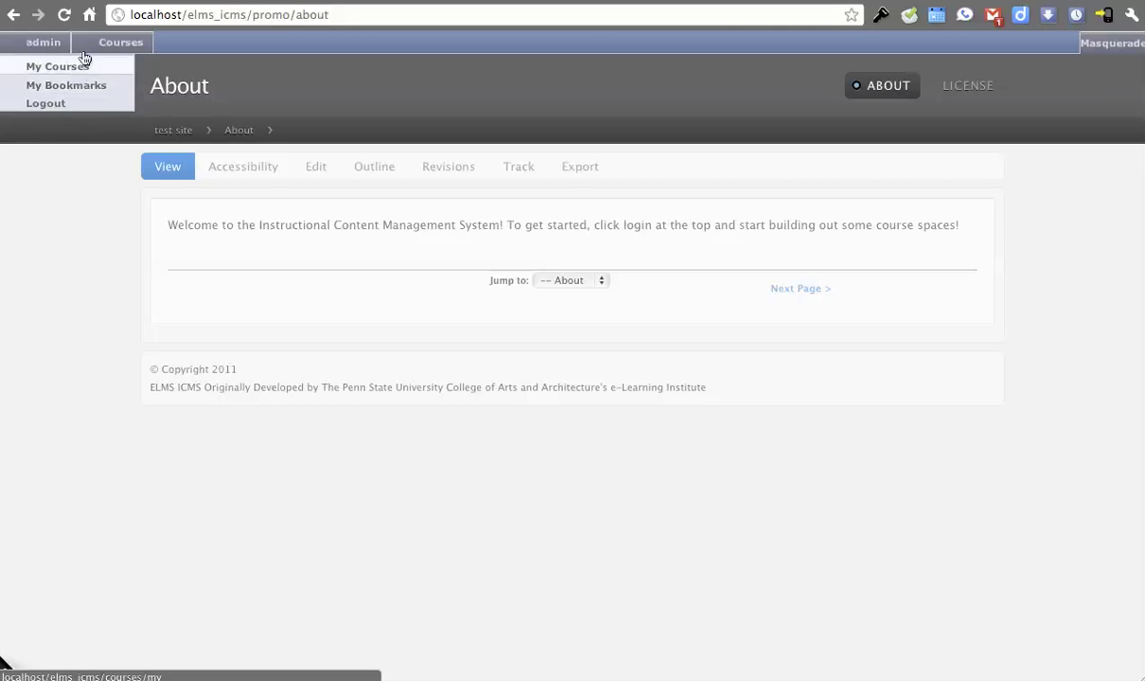
- List all courses with Academic Unit at <Any> and open Course 101
mouse_move(108, 42)
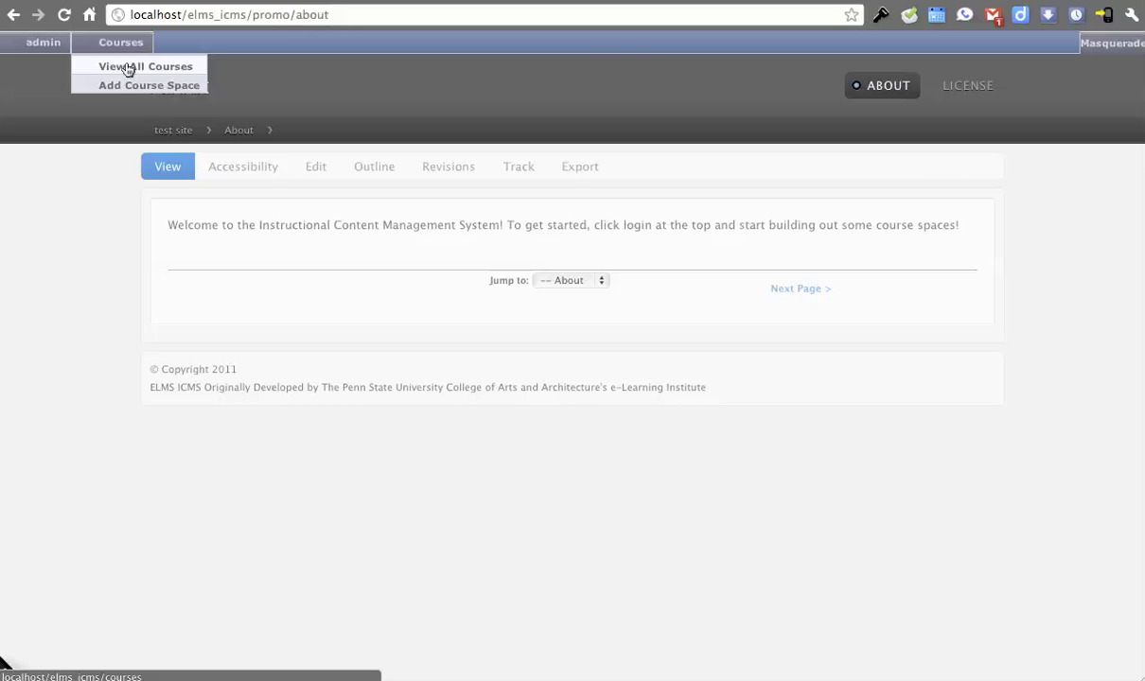
left_click(129, 68)
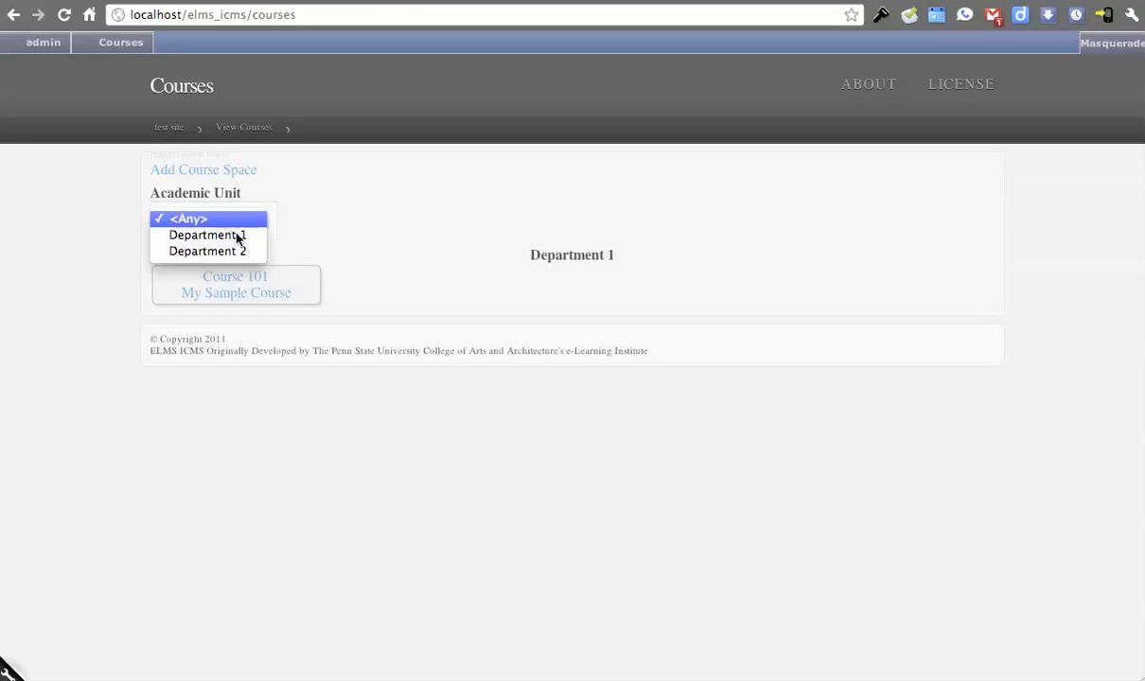
left_click(396, 227)
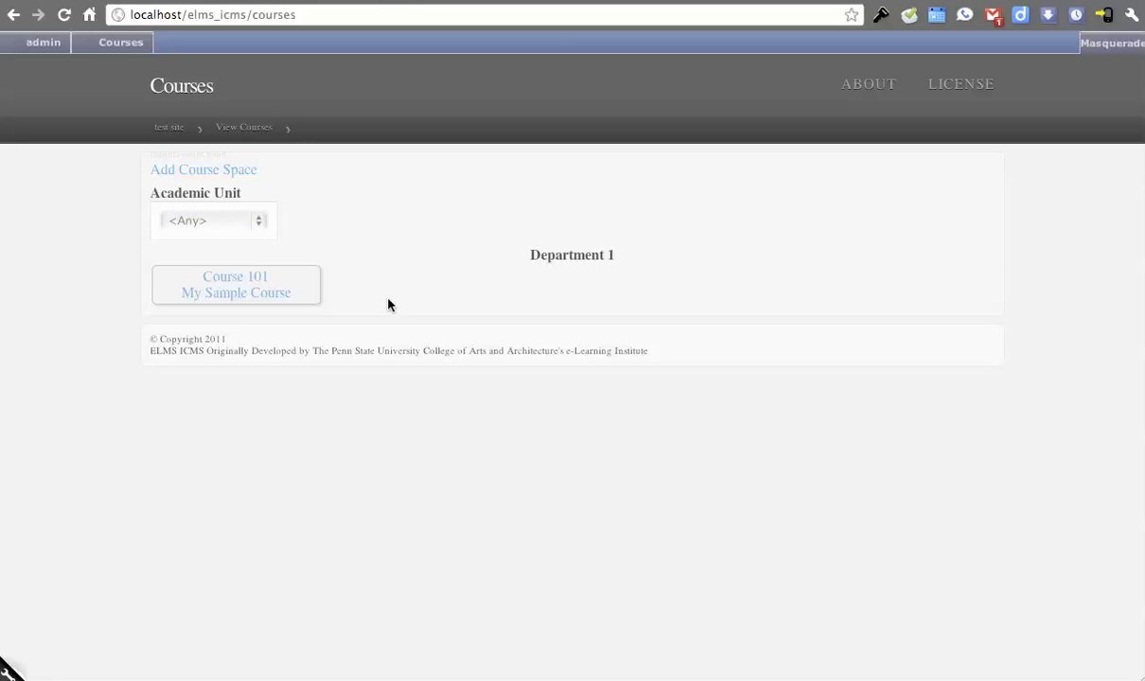
left_click(255, 294)
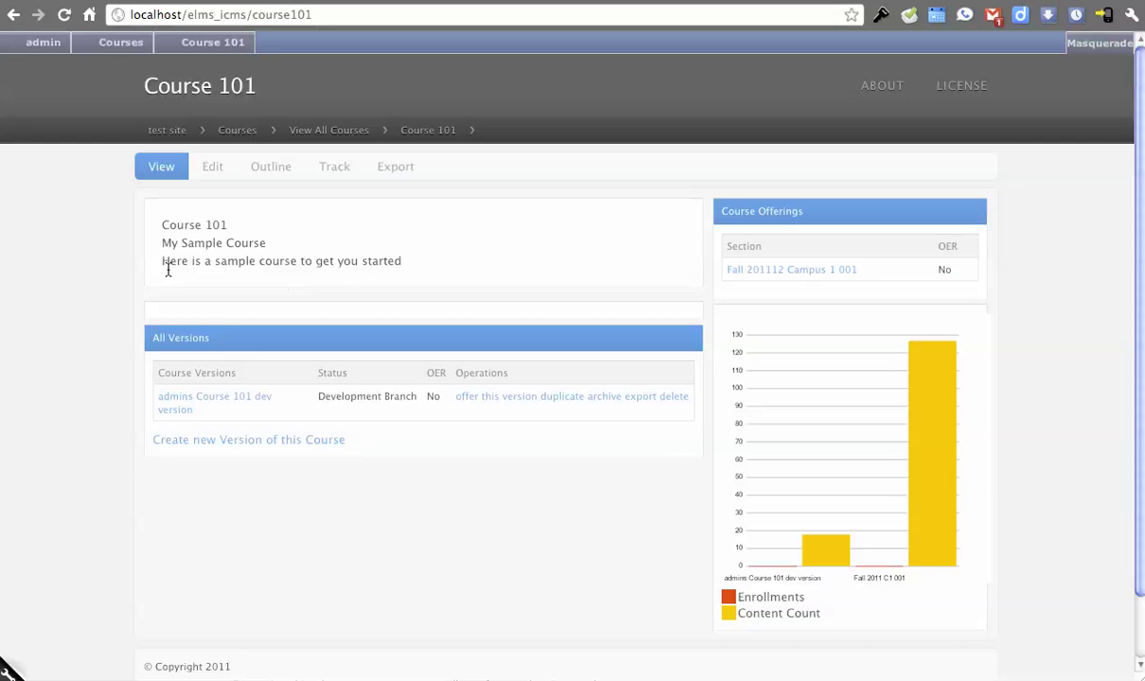
- Scroll the Course 101 page to review its versions, offerings and content chart
scroll(137, 280, "down", 1)
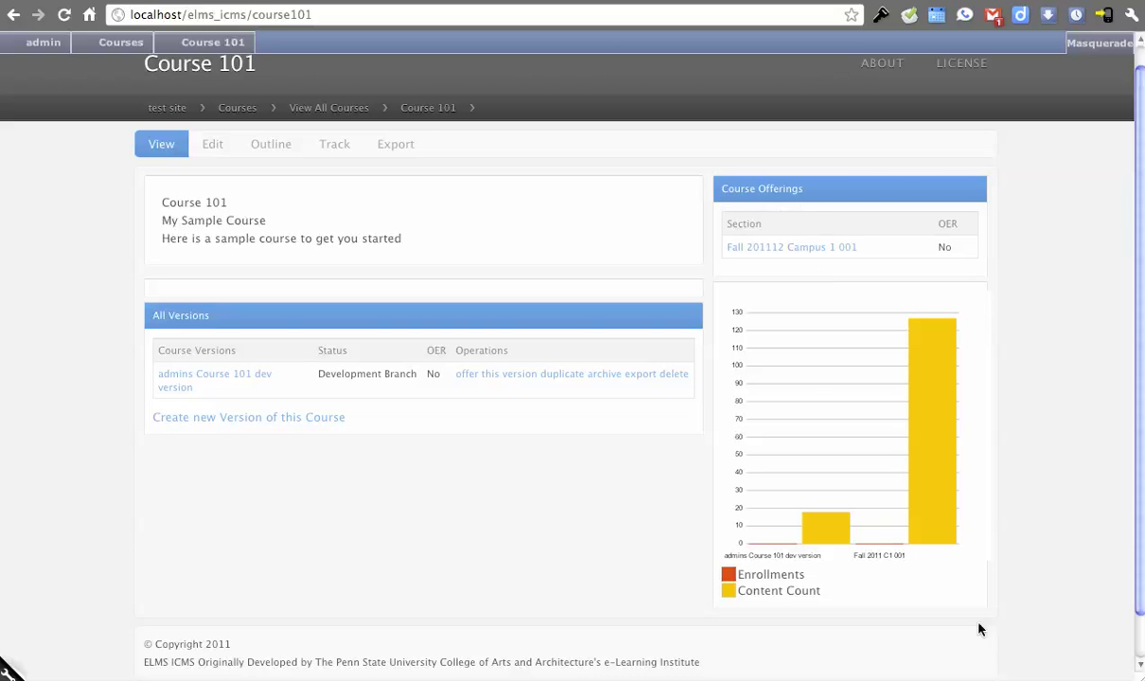
mouse_move(936, 475)
- Open the admin's Course 101 dev version and go to Lesson 1
left_click(230, 383)
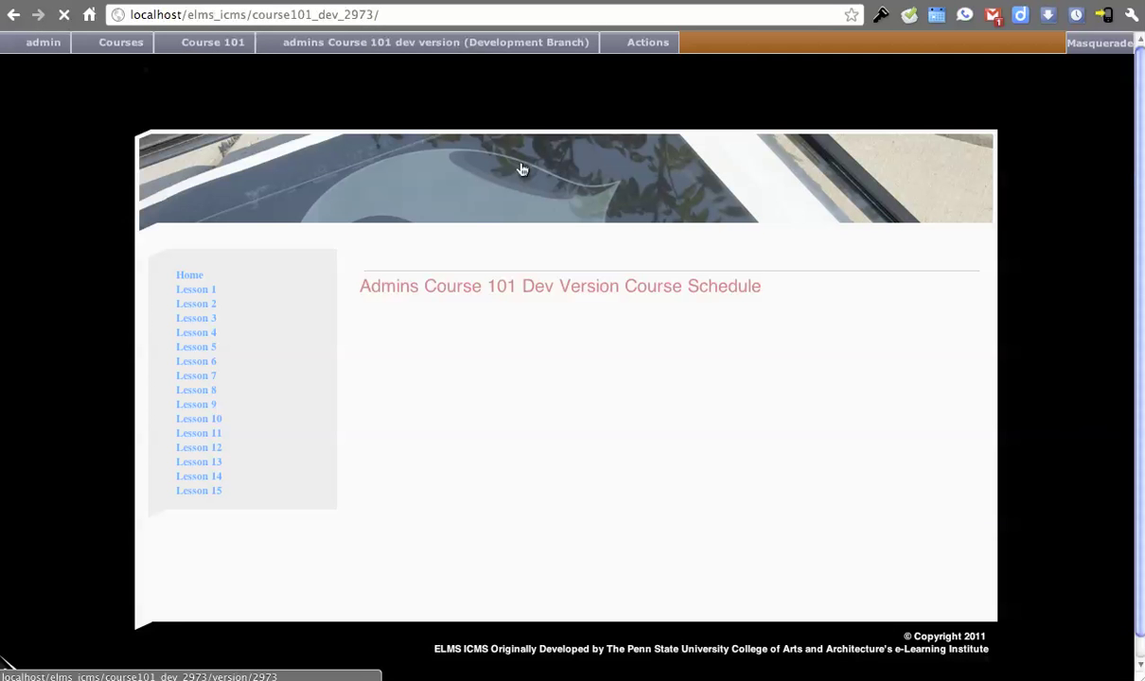
left_click_drag(371, 288, 707, 288)
left_click(678, 316)
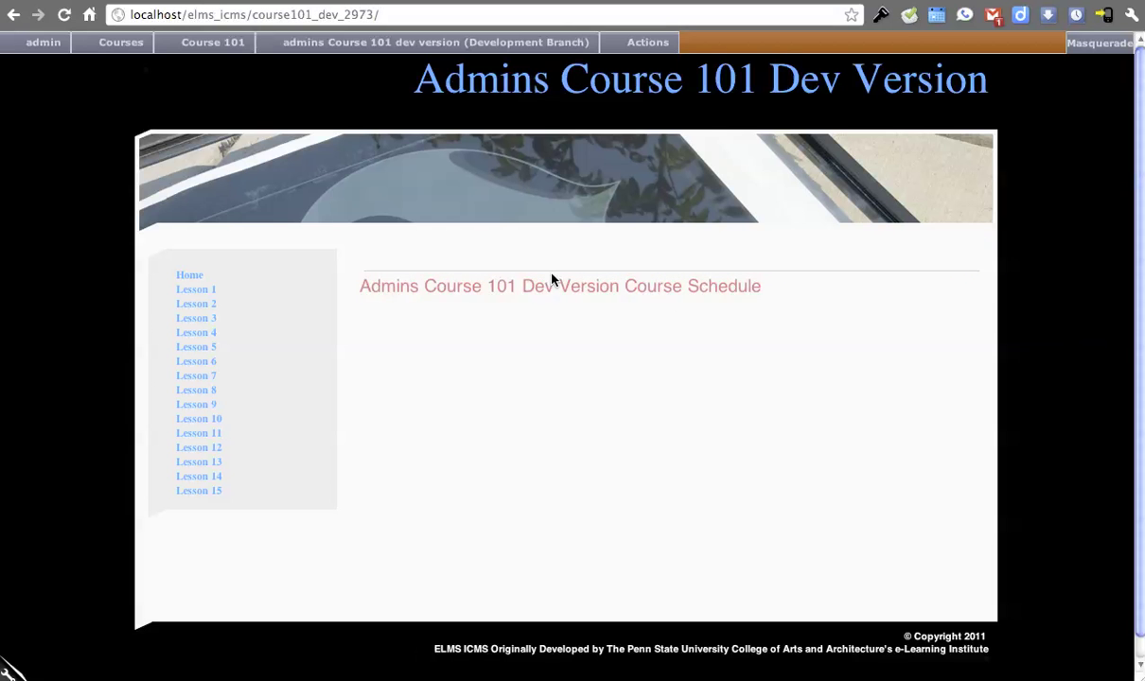
left_click(213, 288)
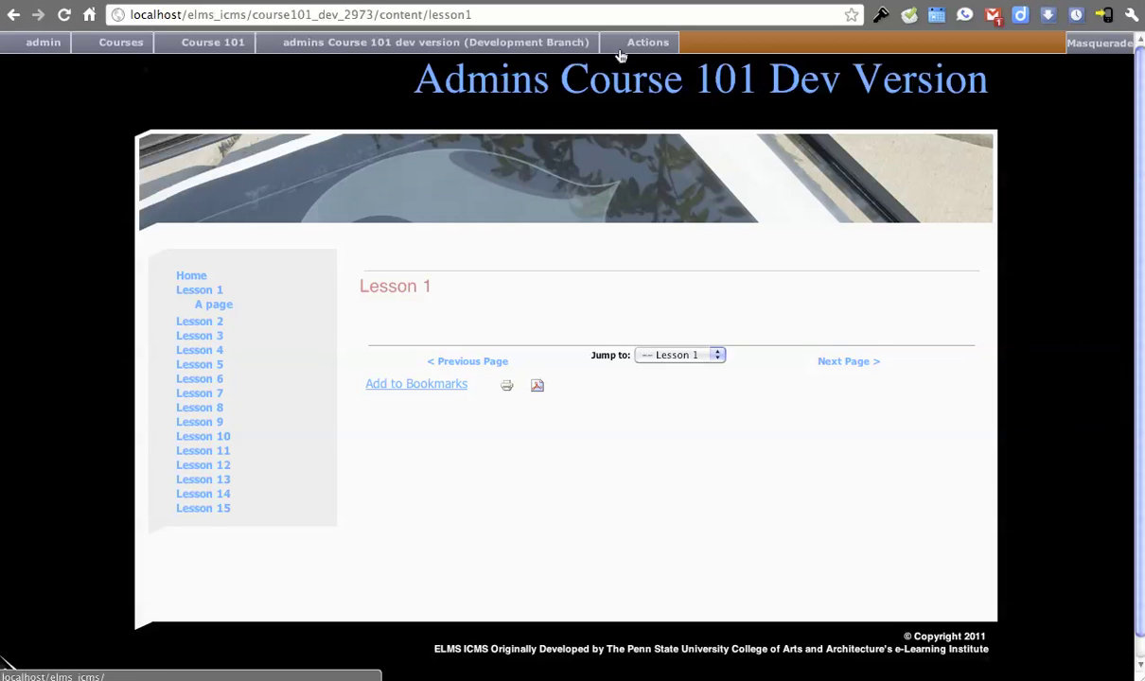
mouse_move(625, 44)
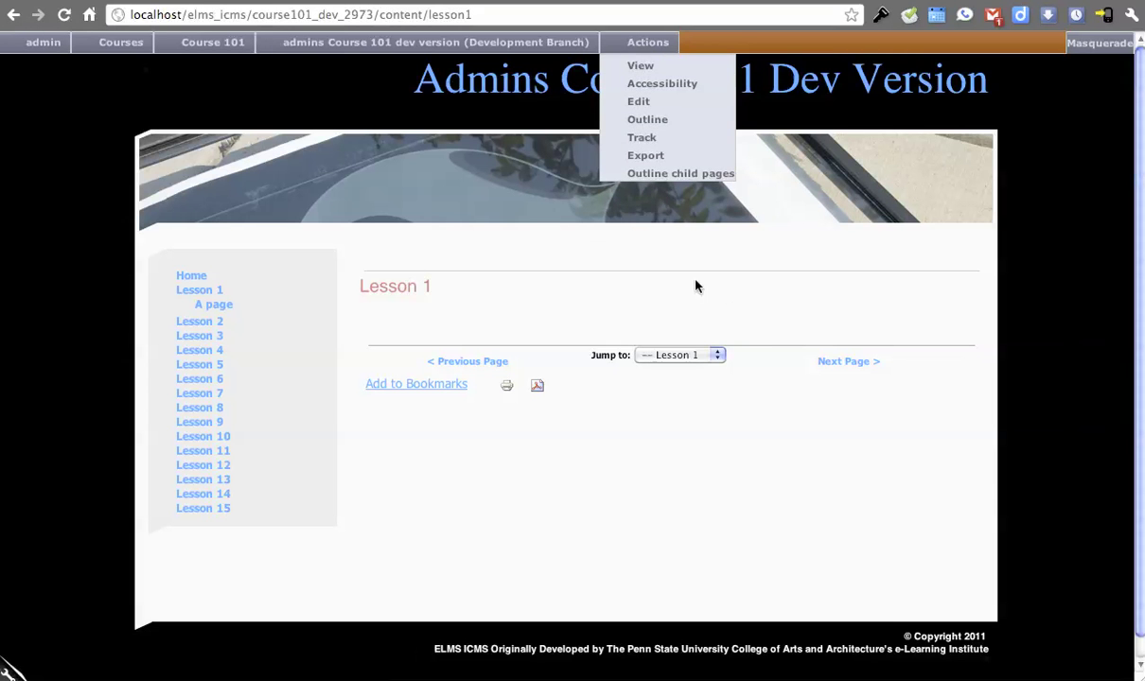
- Edit Lesson 1 and scroll down through its title and Body fields
left_click(640, 115)
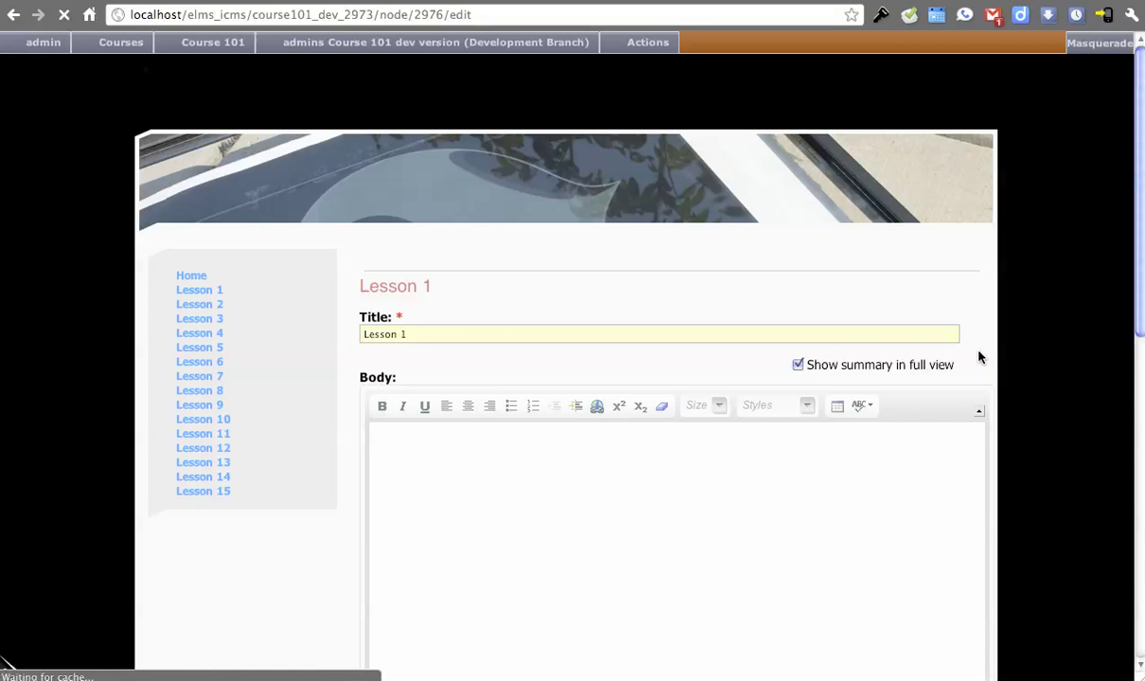
scroll(1022, 335, "down", 2)
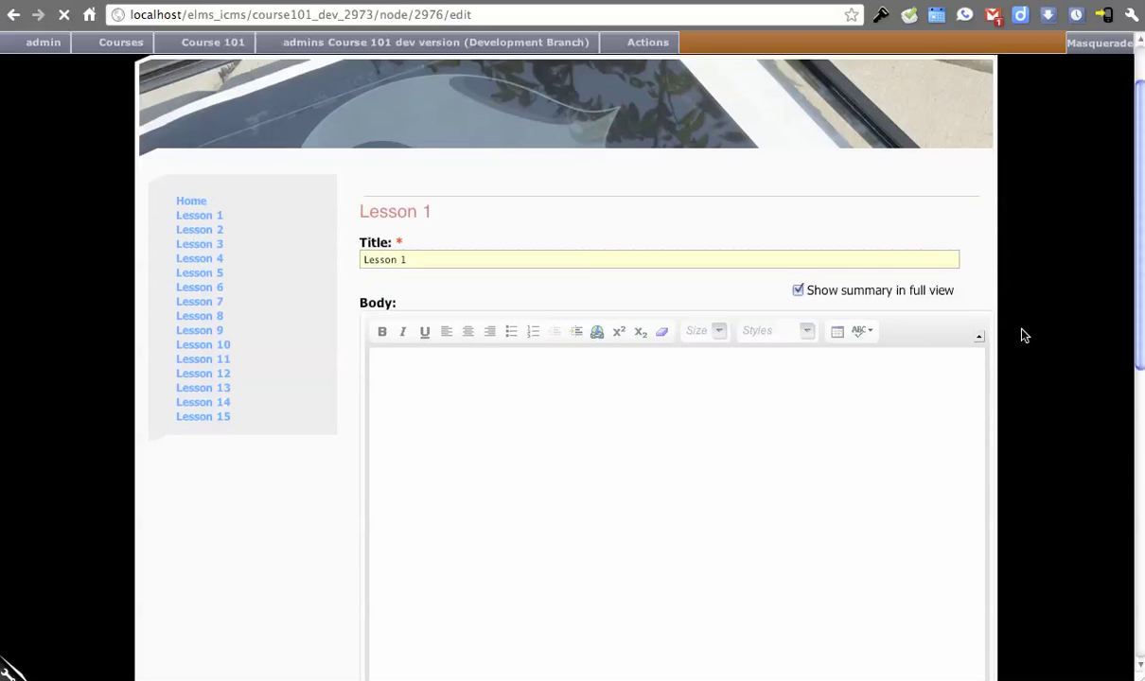
scroll(1022, 335, "down", 3)
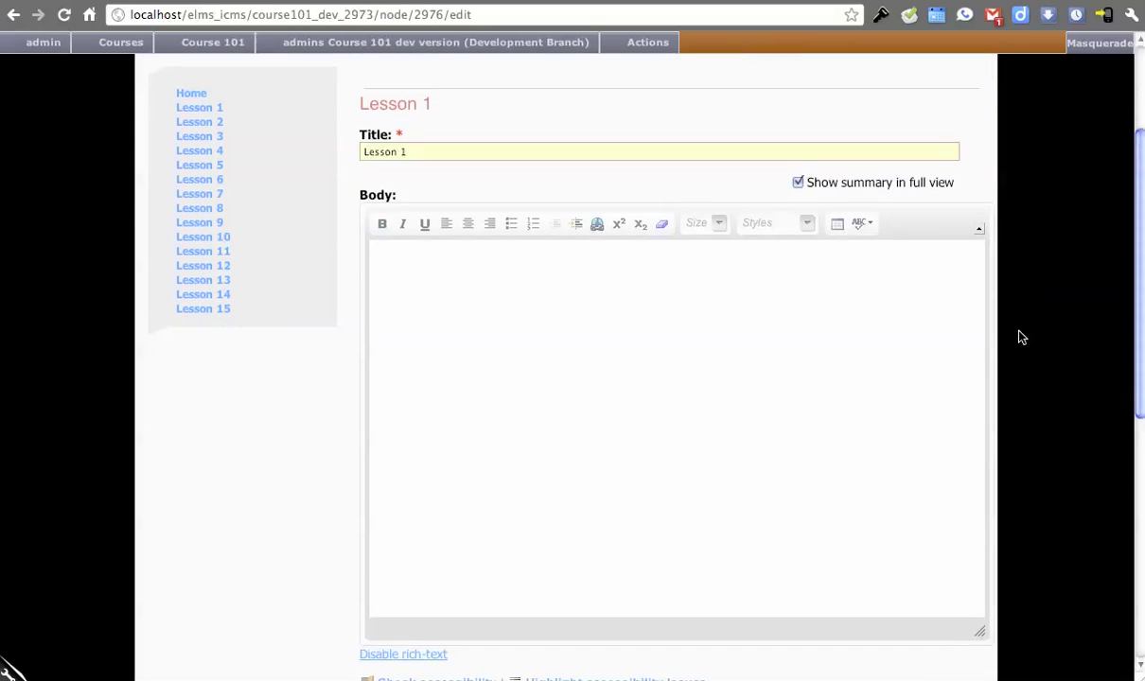
scroll(1020, 337, "down", 5)
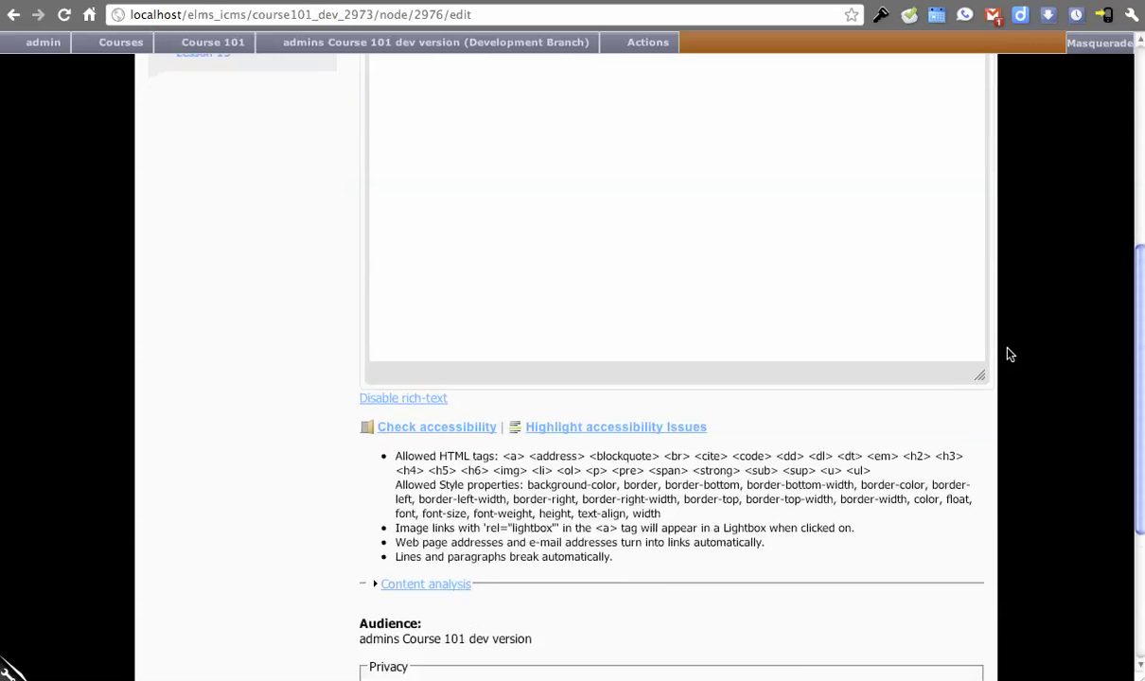